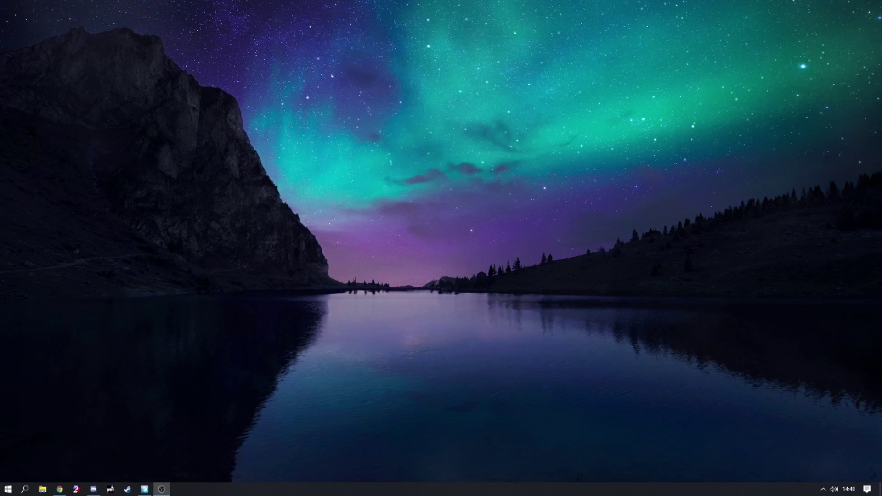
# Bring up video.p3d and select all 3694 points and 2356 faces of the model
pyautogui.click(150, 493)
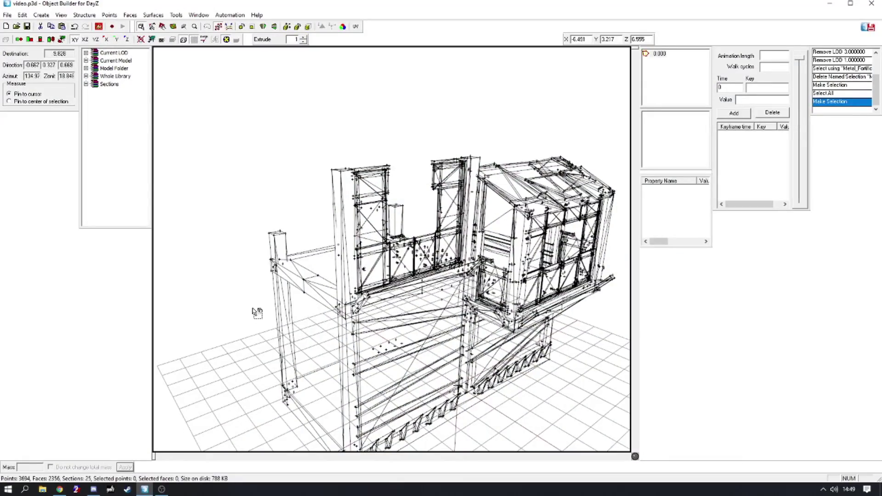
pyautogui.moveTo(423, 314); pyautogui.dragTo(360, 419, button='right')
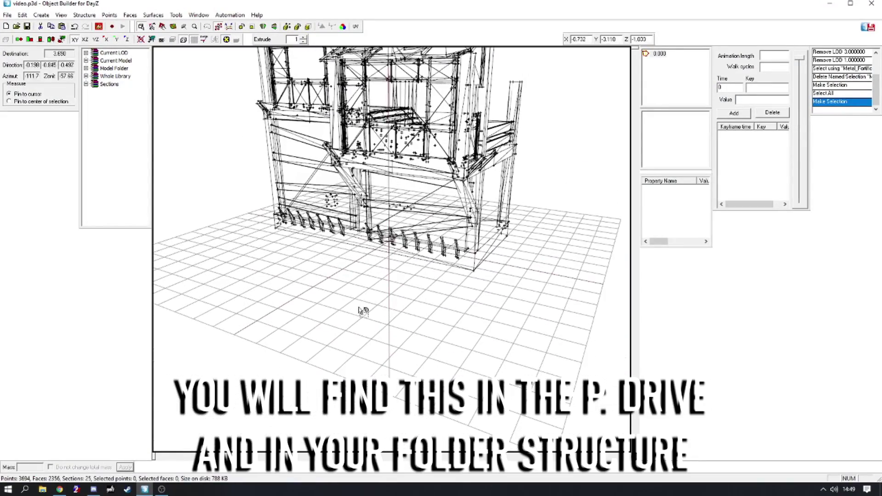
pyautogui.moveTo(452, 344); pyautogui.dragTo(339, 193)
pyautogui.click(413, 338)
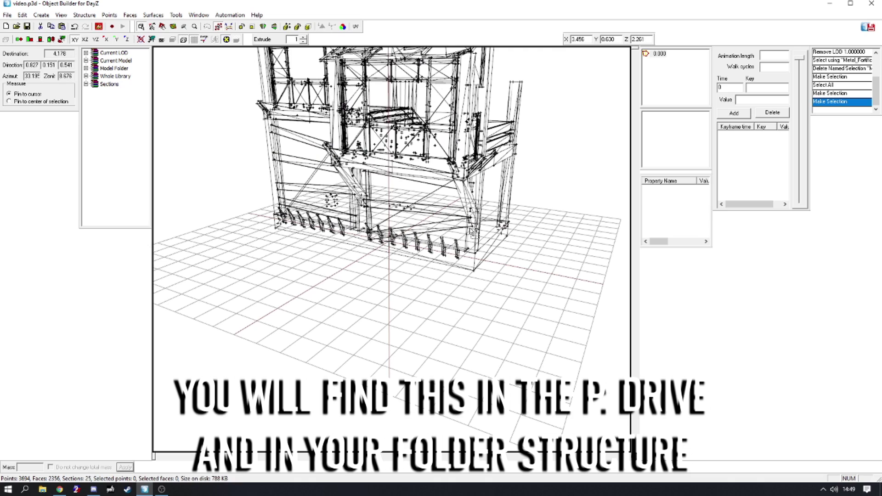
pyautogui.hotkey('ctrl', 'a')
# Review the properties of all selected faces, then turn the view to the model's front
pyautogui.press('e')
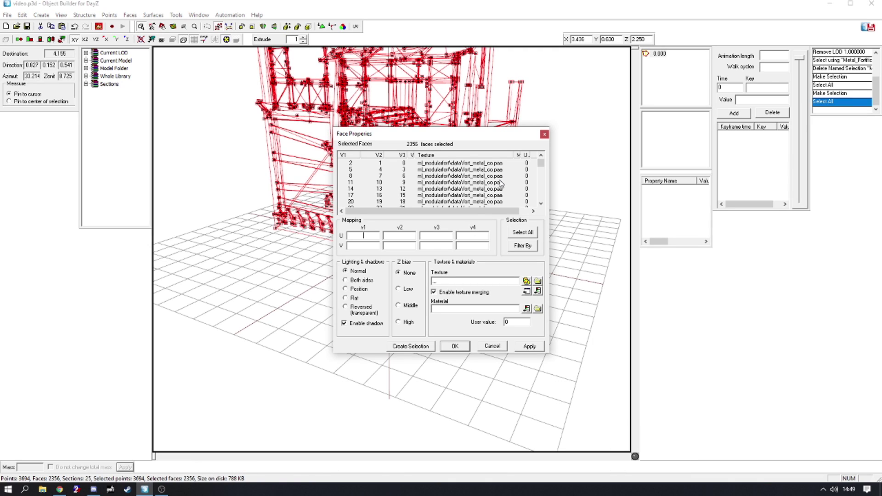
pyautogui.scroll(-20, 443, 193)
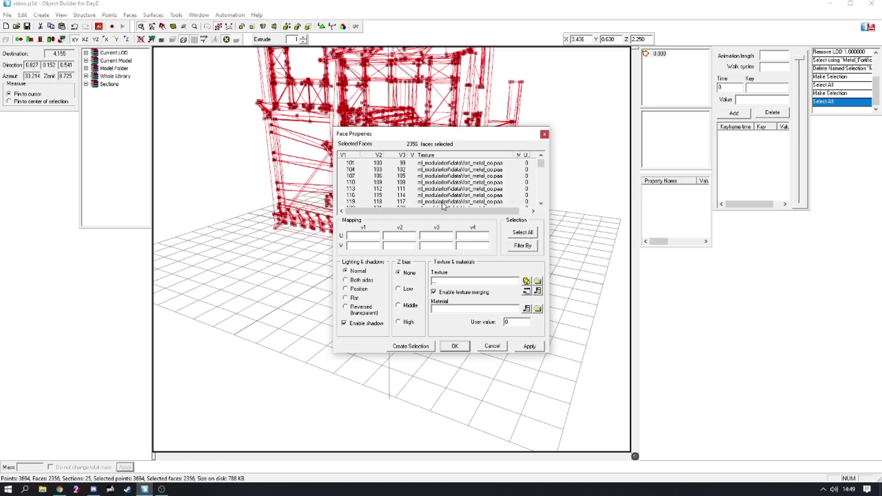
pyautogui.press('Escape')
pyautogui.moveTo(444, 205); pyautogui.dragTo(510, 248, button='right')
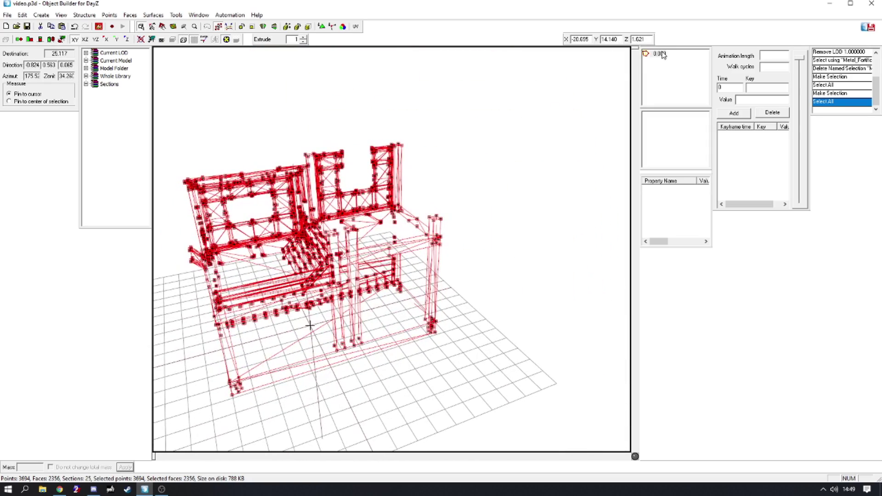
pyautogui.moveTo(379, 283); pyautogui.dragTo(359, 281, button='right')
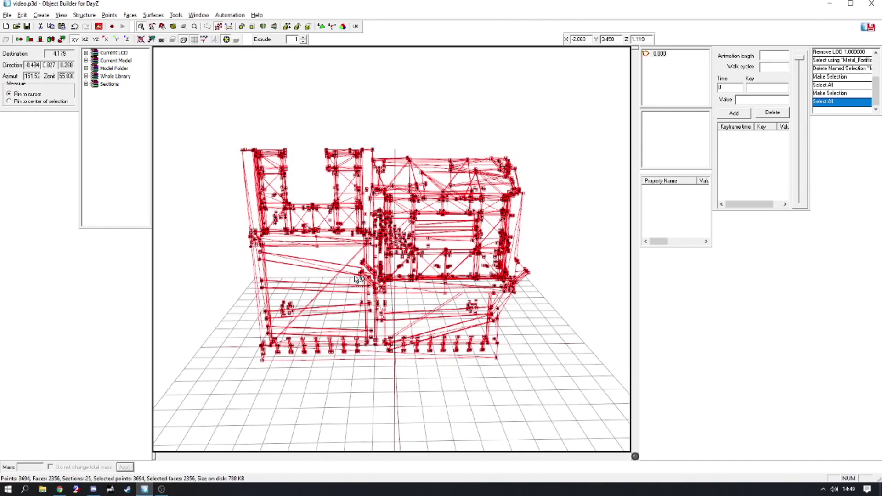
pyautogui.rightClick(658, 55)
# Duplicate LOD 0.000 as LOD 1.000 and Merge Near with a detected distance, leaving 561 points and 710 faces
pyautogui.click(671, 75)
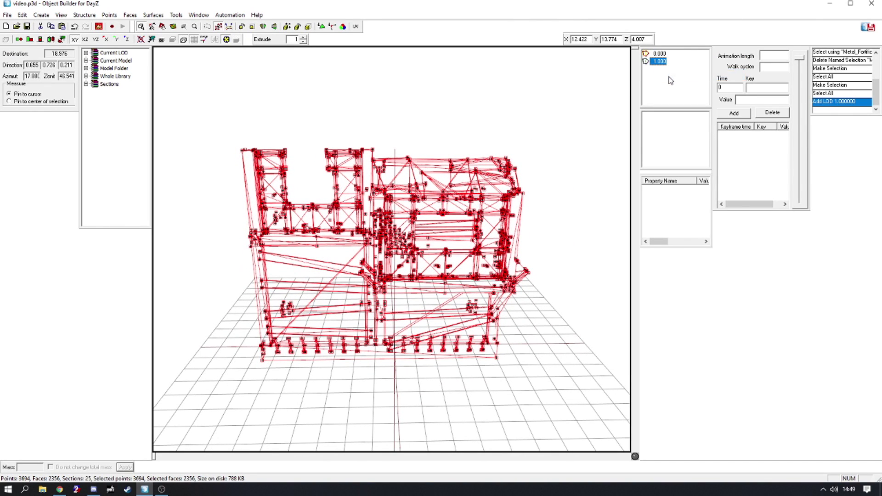
pyautogui.click(109, 14)
pyautogui.click(141, 113)
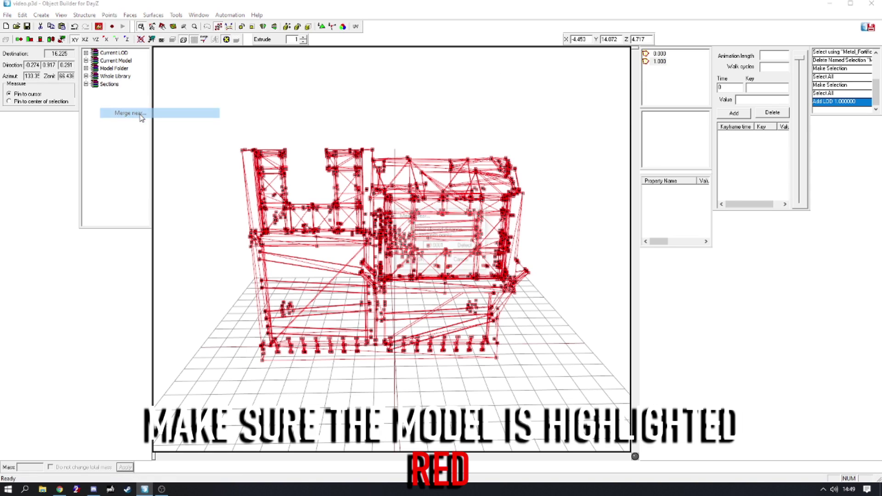
pyautogui.click(466, 246)
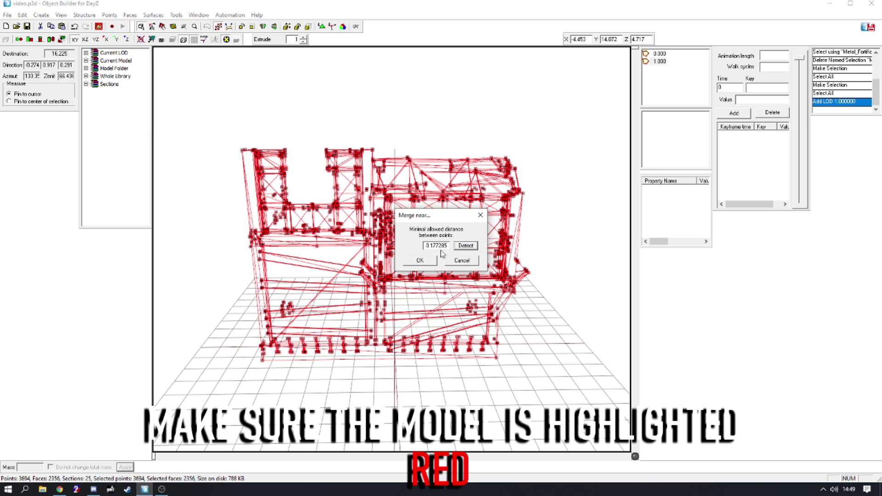
pyautogui.click(416, 263)
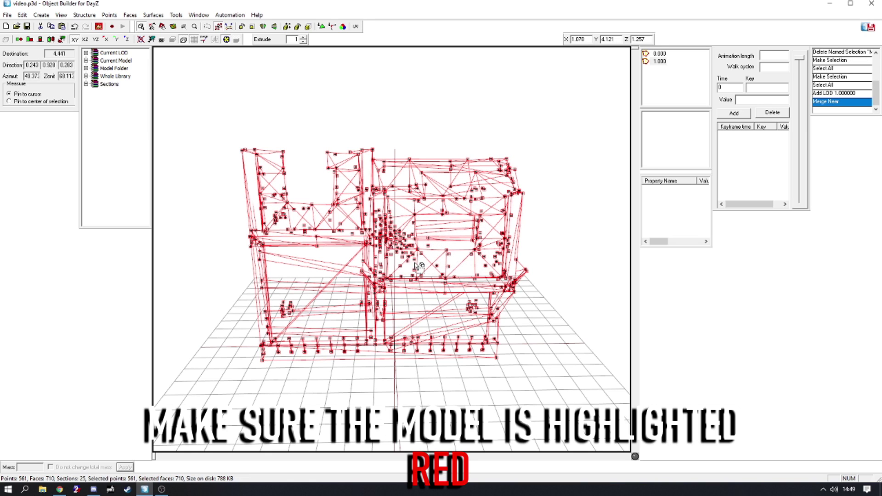
pyautogui.moveTo(360, 306); pyautogui.dragTo(350, 308, button='right')
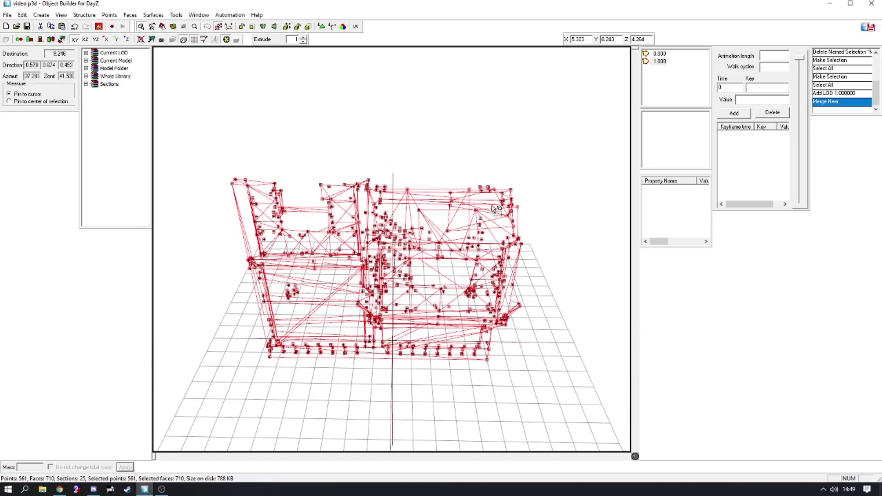
# Duplicate LOD 1.000 as LOD 2.000 and Merge Near with a detected distance, leaving 172 points and 300 faces
pyautogui.rightClick(657, 64)
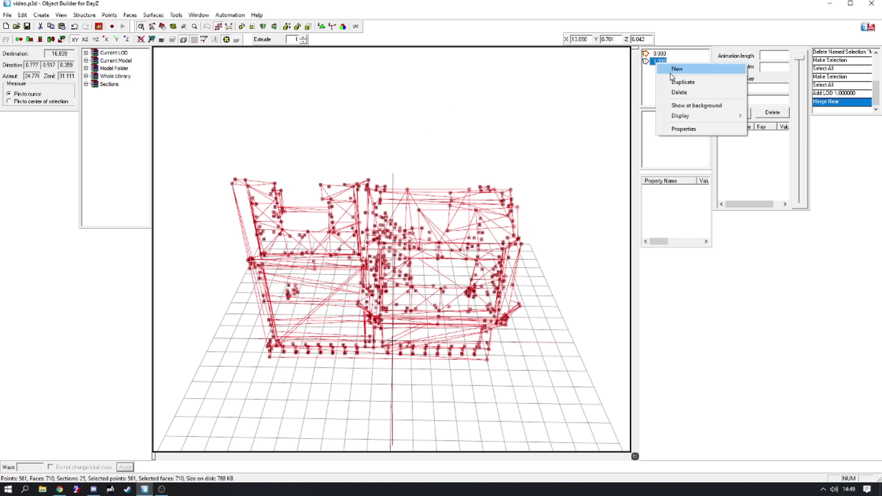
pyautogui.click(673, 81)
pyautogui.click(109, 15)
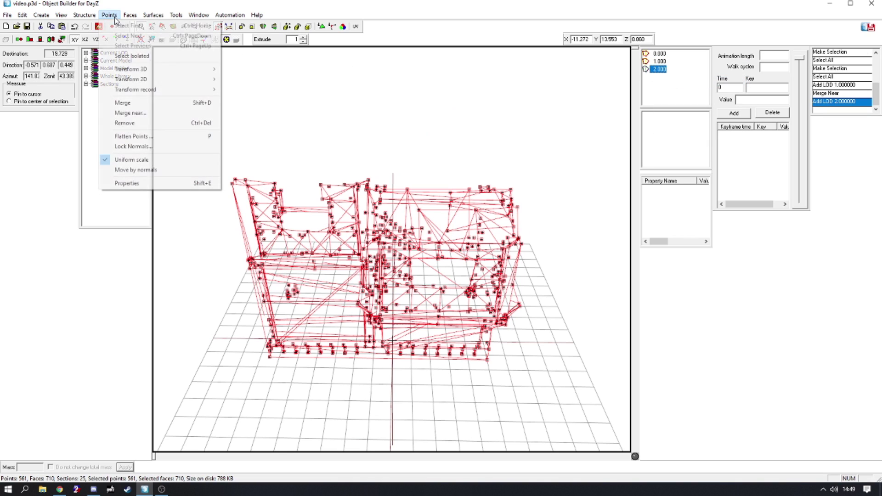
pyautogui.click(170, 117)
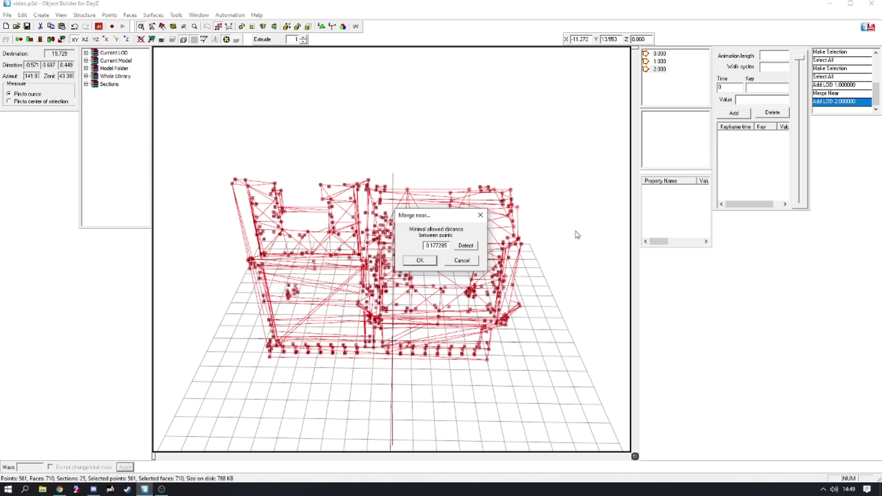
pyautogui.click(465, 246)
pyautogui.click(416, 260)
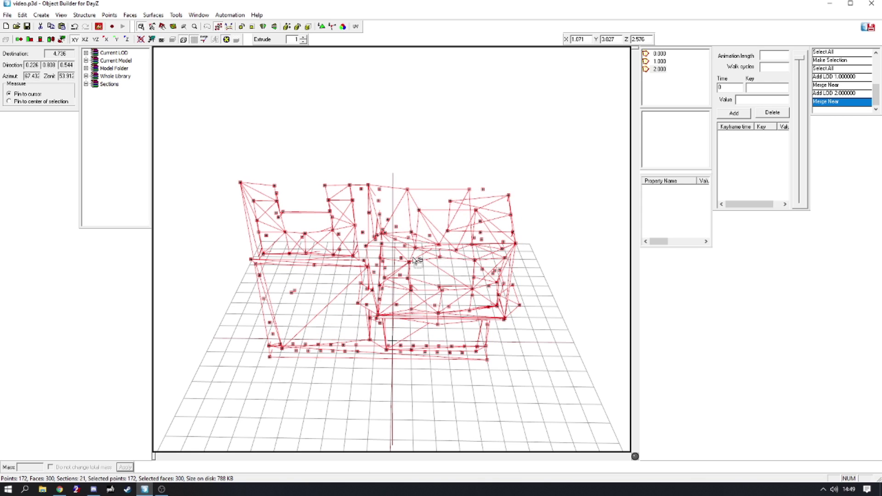
pyautogui.moveTo(288, 342); pyautogui.dragTo(288, 341, button='right')
pyautogui.moveTo(394, 279); pyautogui.dragTo(394, 279, button='right')
# Duplicate LOD 2.000 as LOD 3.000, merge it down to 129 points, then view LOD 0.000 for comparison
pyautogui.rightClick(662, 70)
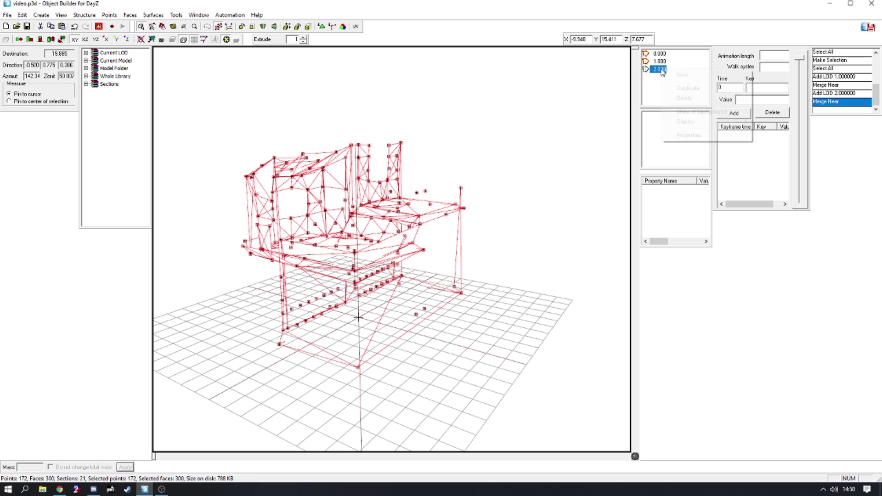
pyautogui.click(681, 88)
pyautogui.click(109, 15)
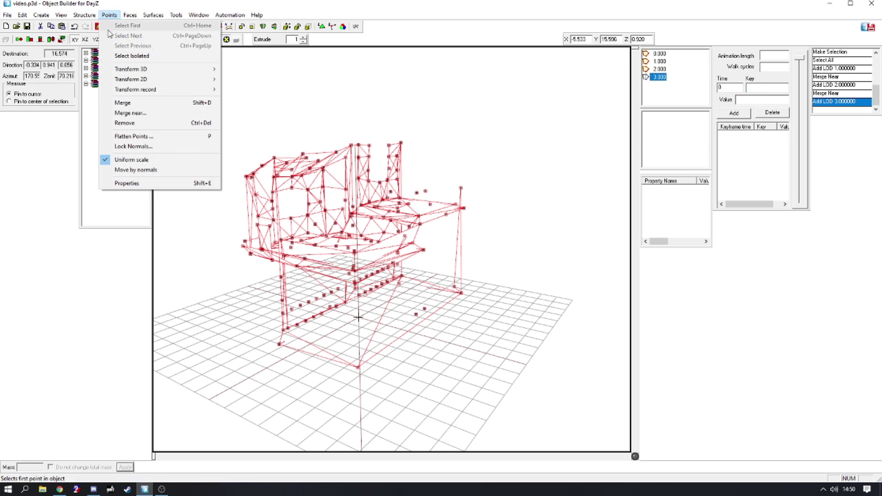
pyautogui.click(138, 114)
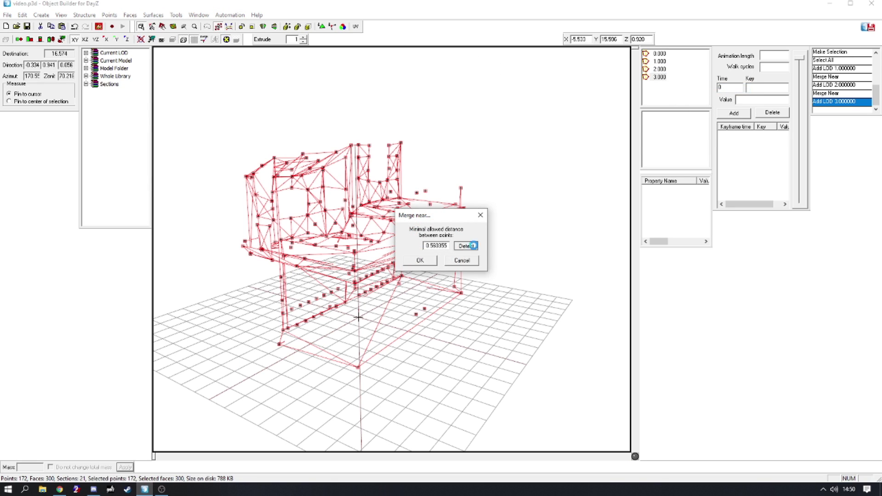
pyautogui.click(425, 268)
pyautogui.press('Left')
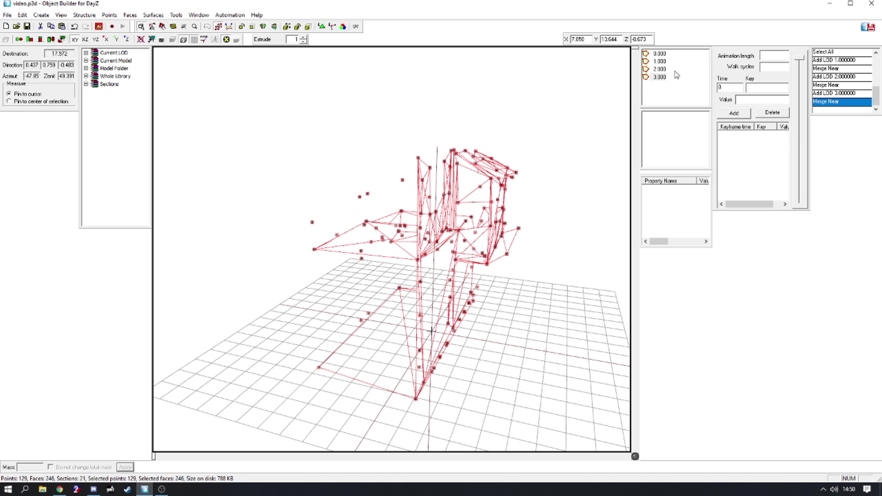
pyautogui.click(659, 53)
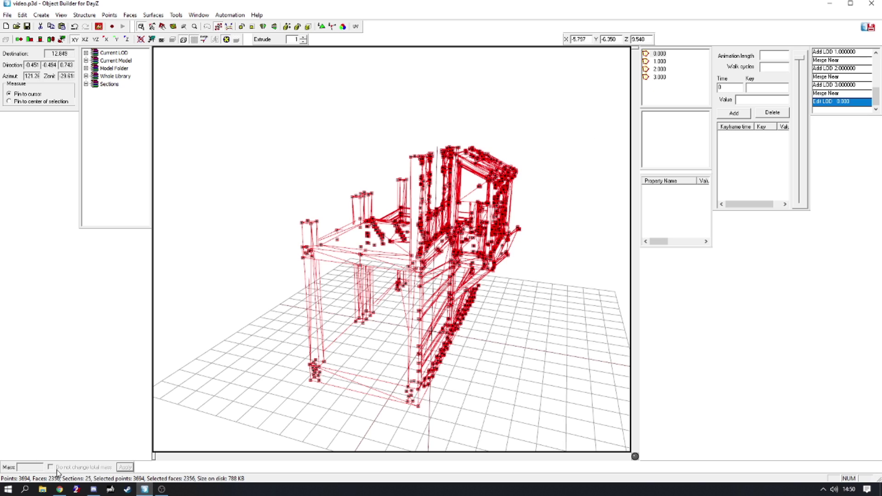
# Return to LOD 3.000 and box-select only the four stray points left of the model
pyautogui.click(661, 78)
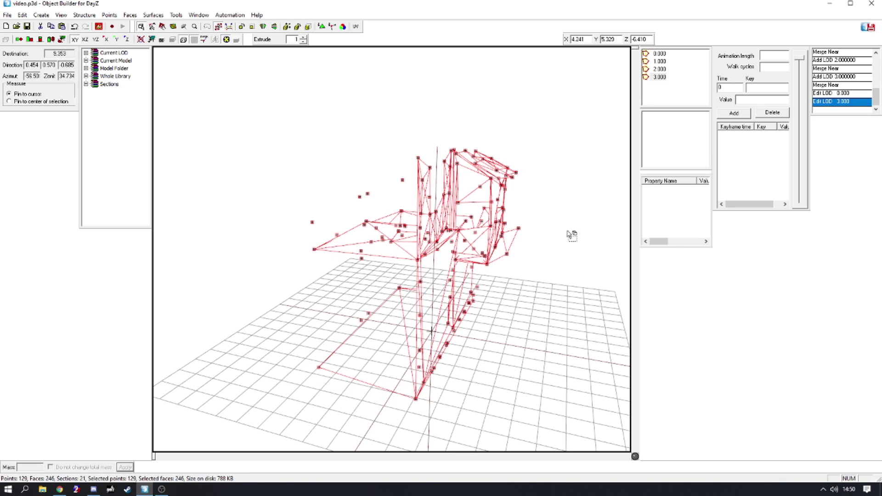
pyautogui.moveTo(419, 223); pyautogui.dragTo(407, 228, button='right')
pyautogui.click(380, 188)
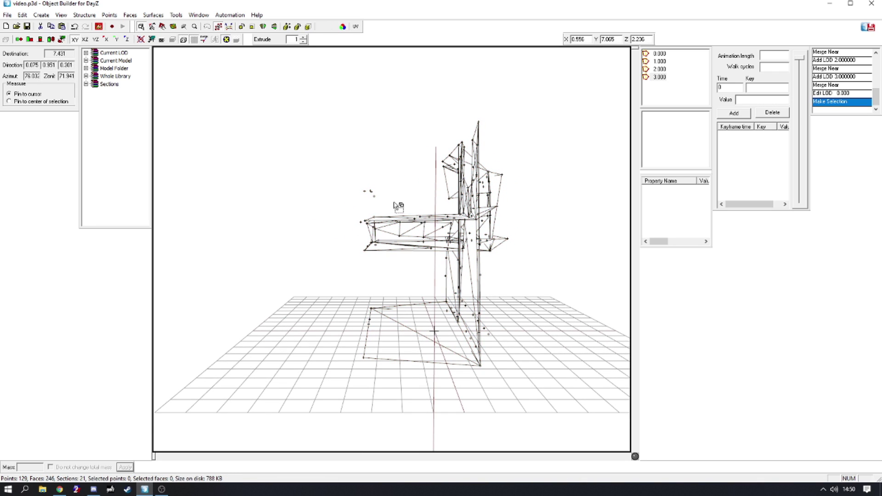
pyautogui.moveTo(389, 211); pyautogui.dragTo(278, 93)
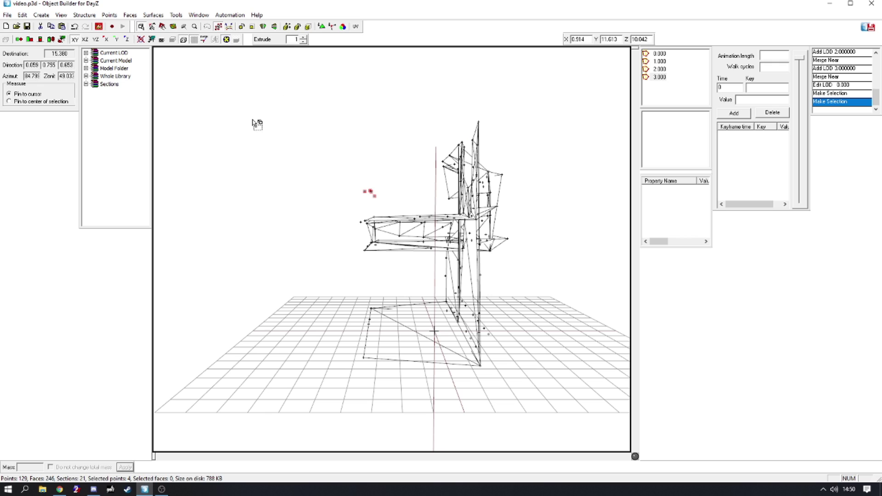